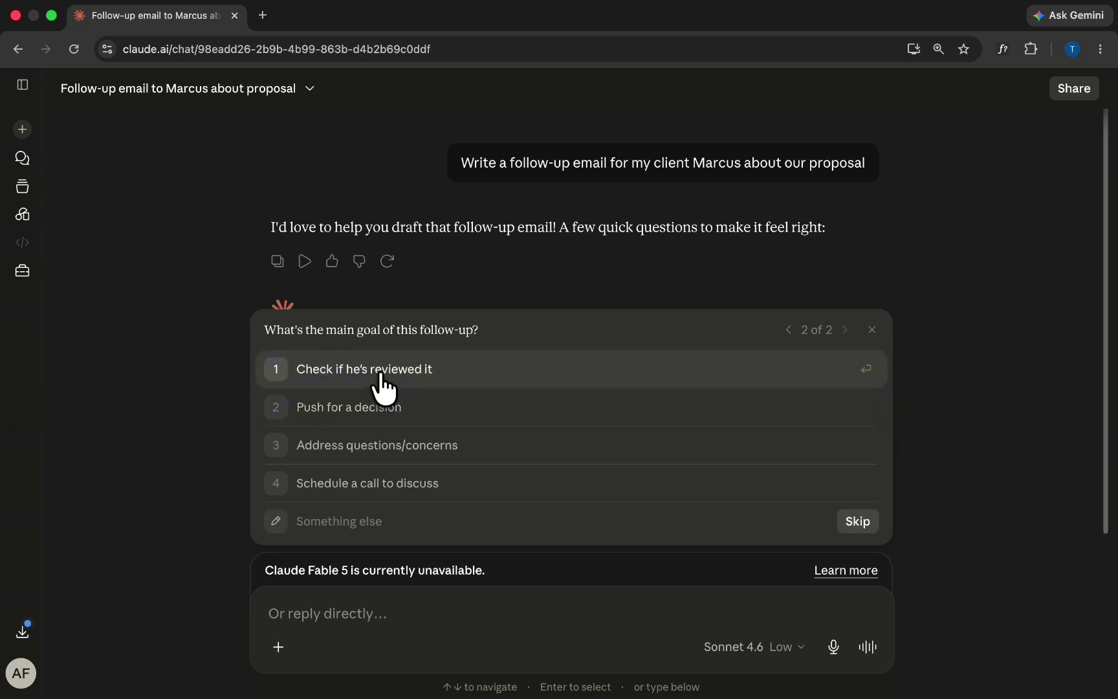
# - Answer the question about the follow-up's main goal with "Check if he's reviewed it" and read the drafted email
pyautogui.click(375, 370)
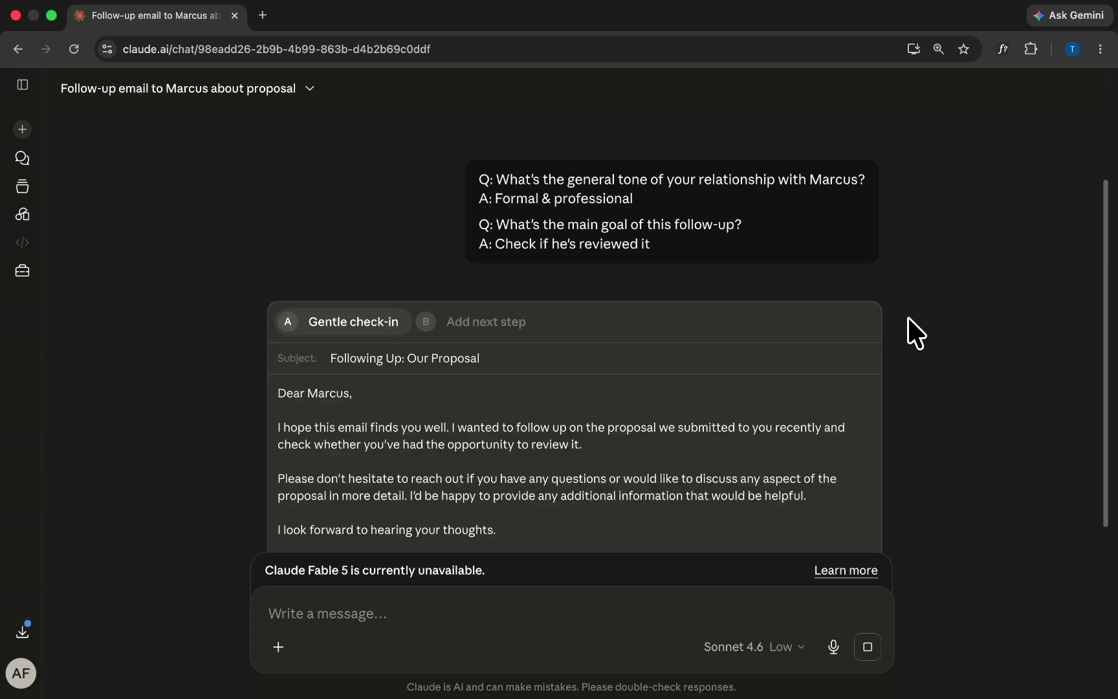
pyautogui.scroll(-2, 739, 438)
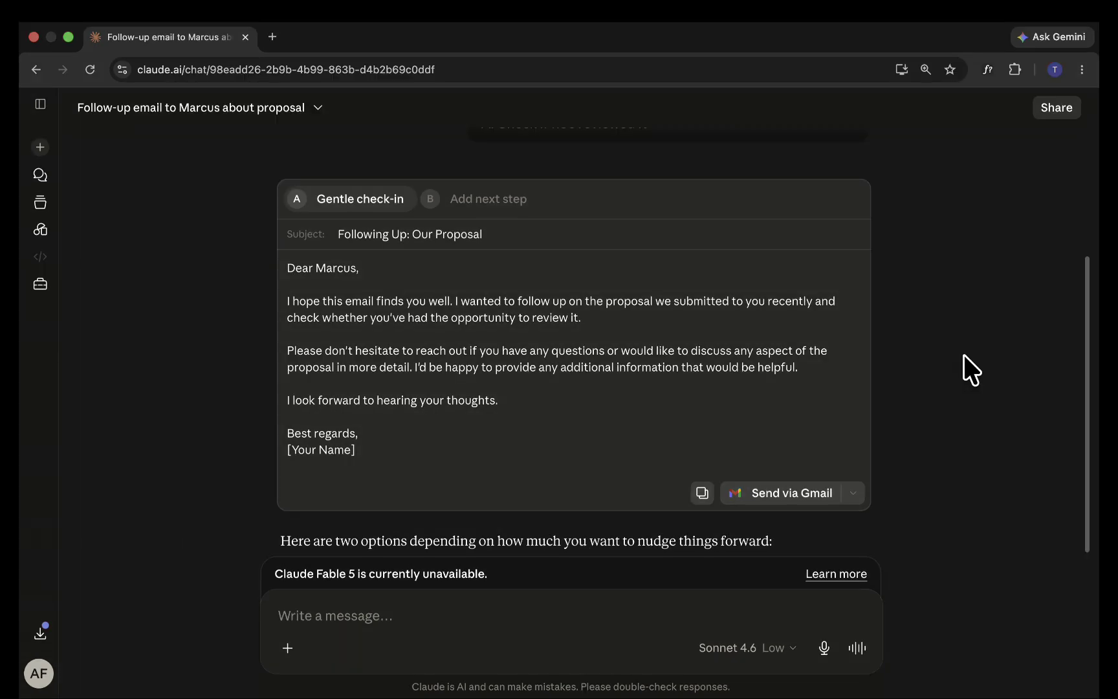
# - Open the Content Strategy Studio project and ask it to write a follow-up email for the named client about our proposal
pyautogui.click(40, 203)
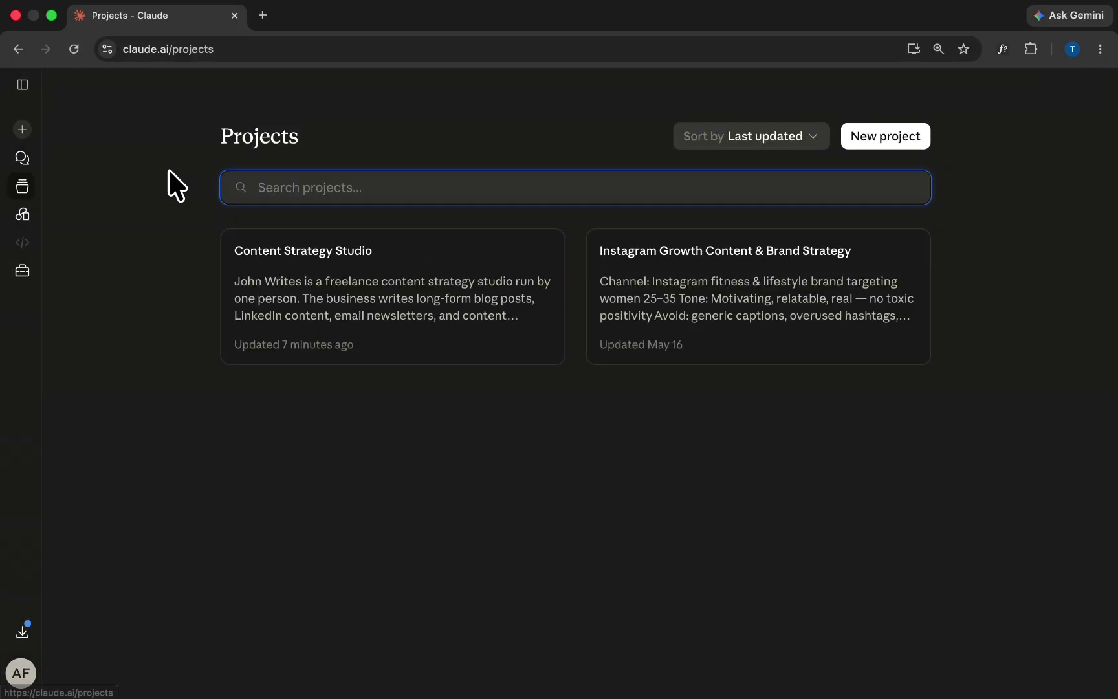
pyautogui.click(321, 272)
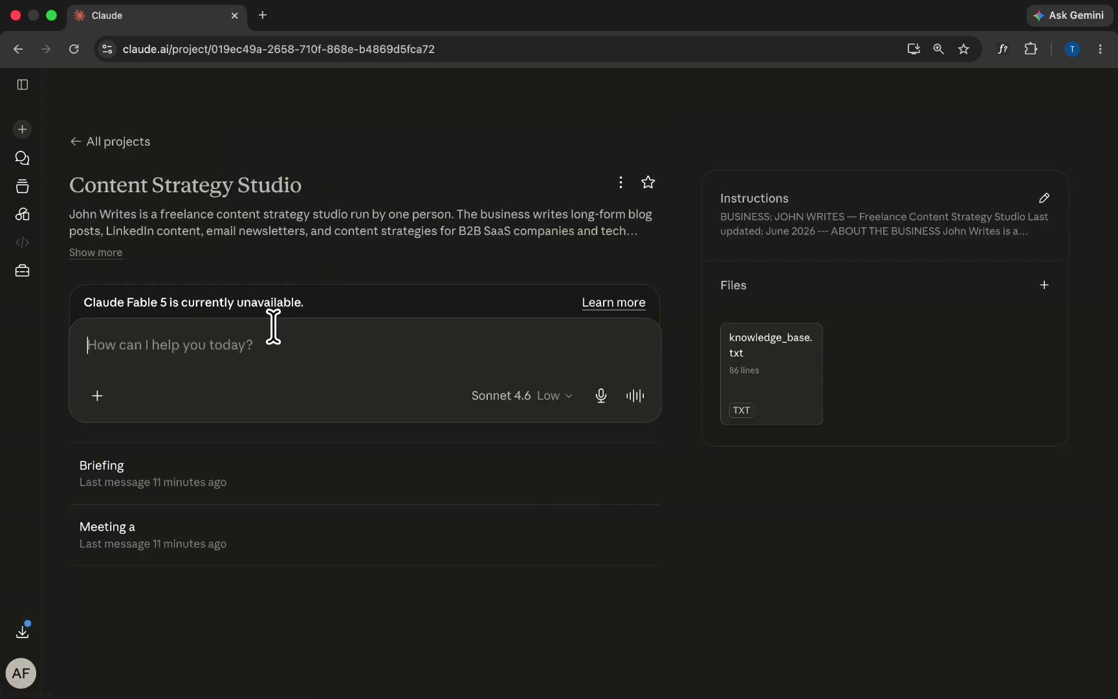
pyautogui.click(278, 349)
pyautogui.write('Write a follow-up email for my client Marcus about our proposal')
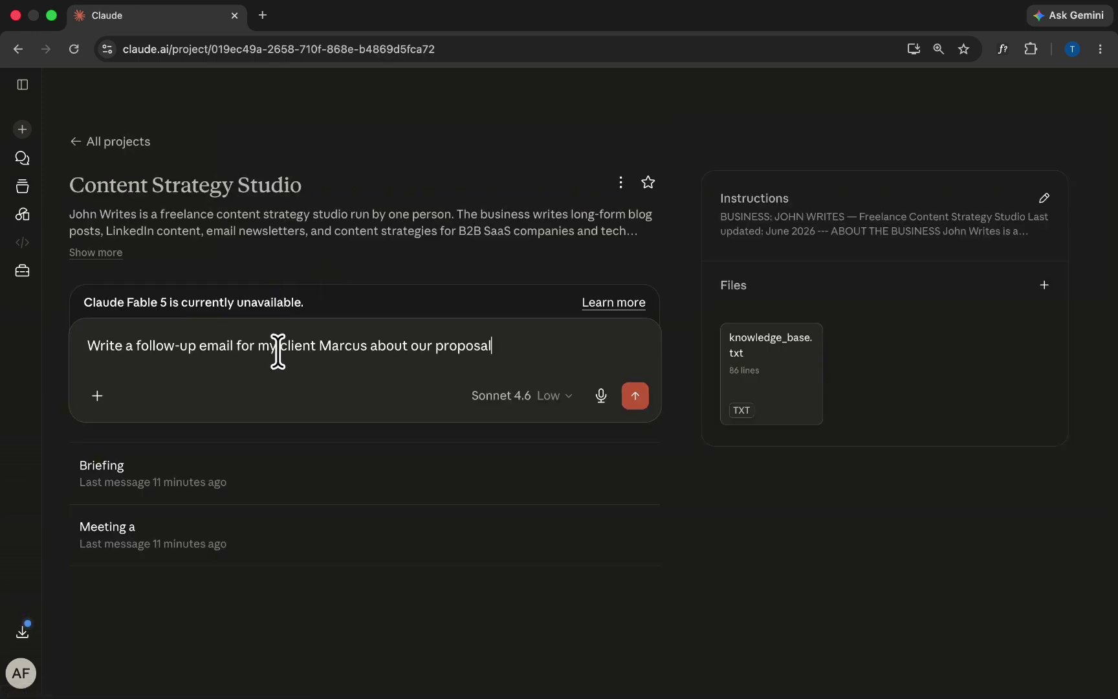
pyautogui.click(635, 395)
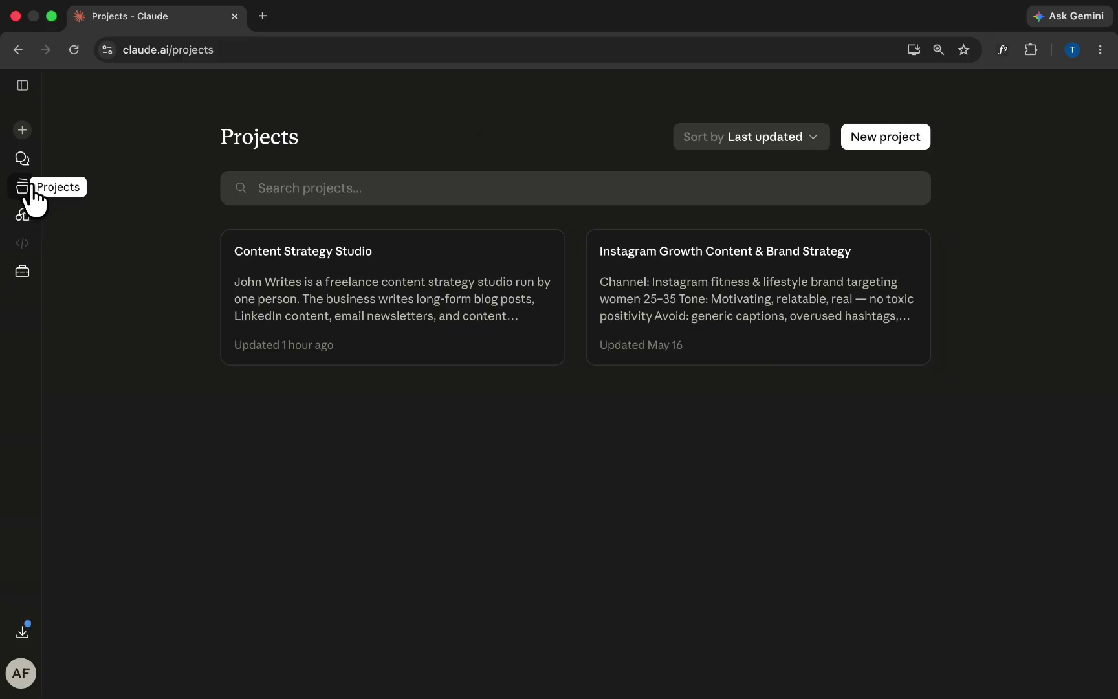
# - Create a new project named "John Writes — Content Agent", leaving the description empty
pyautogui.click(884, 138)
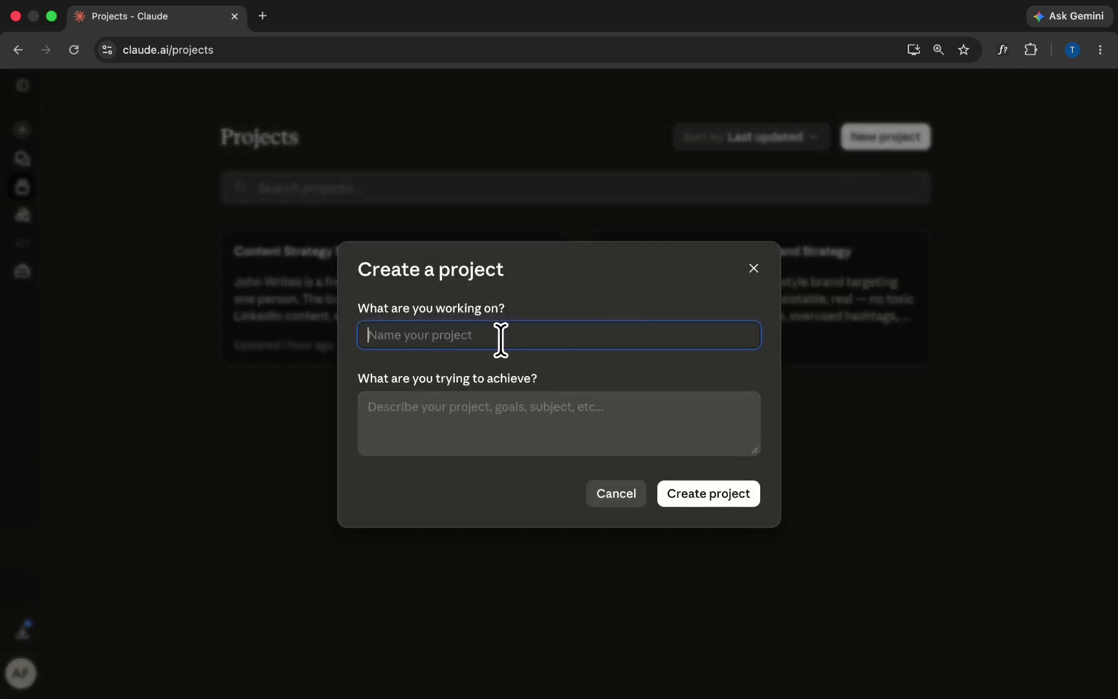
pyautogui.write('John Writes — Content Agent')
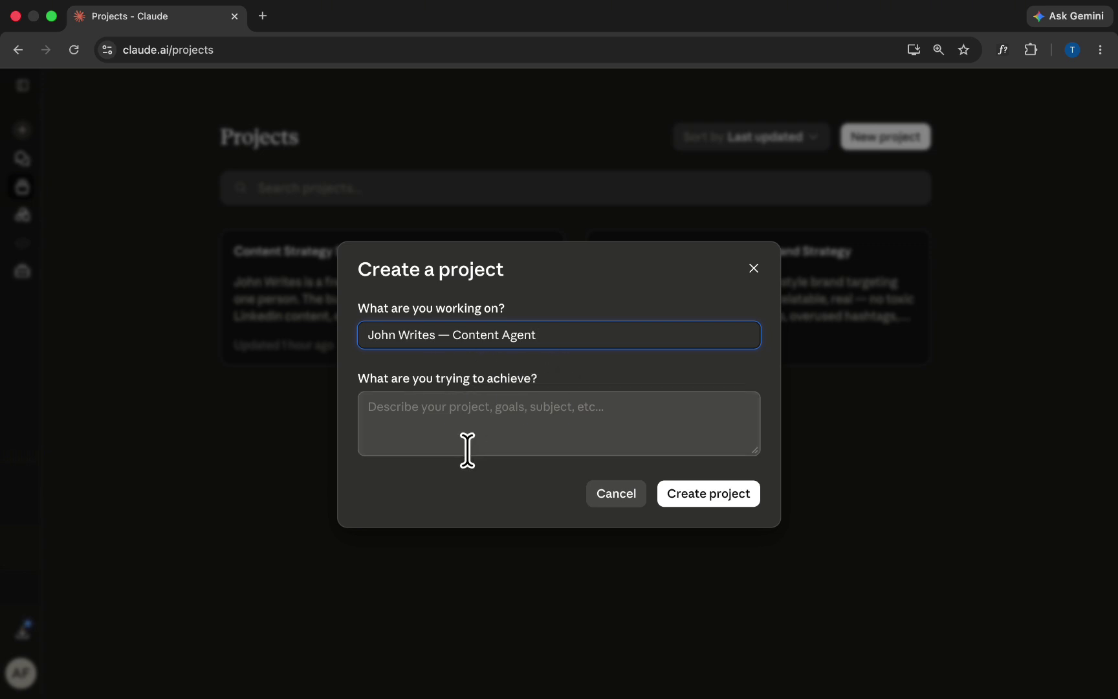
pyautogui.click(440, 419)
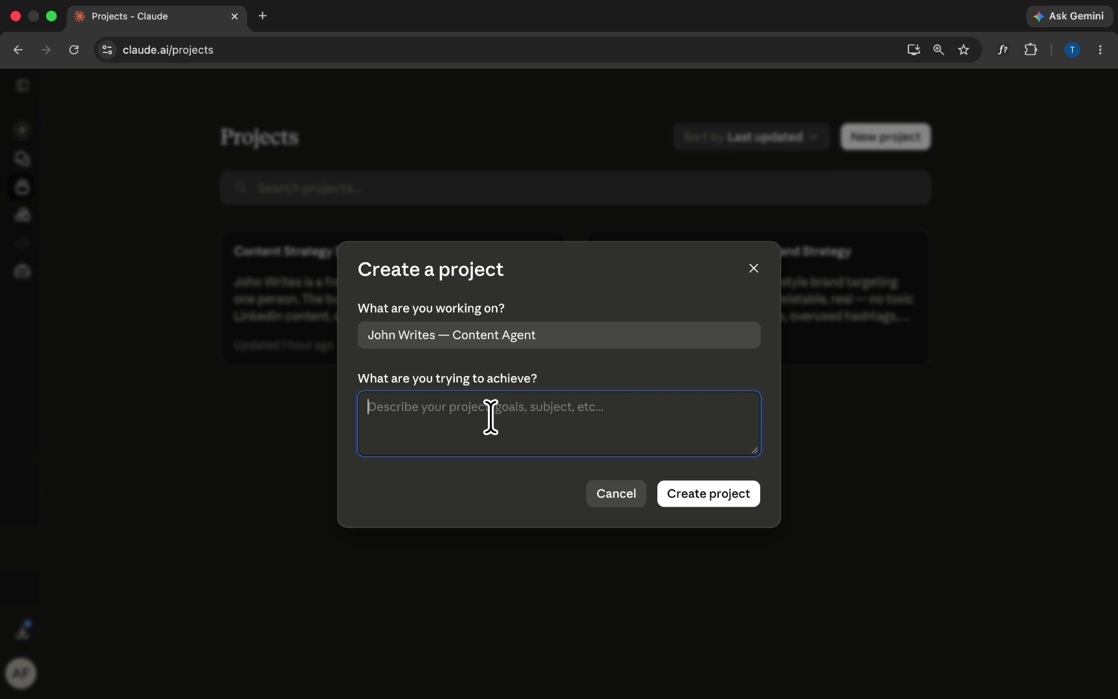
pyautogui.click(708, 495)
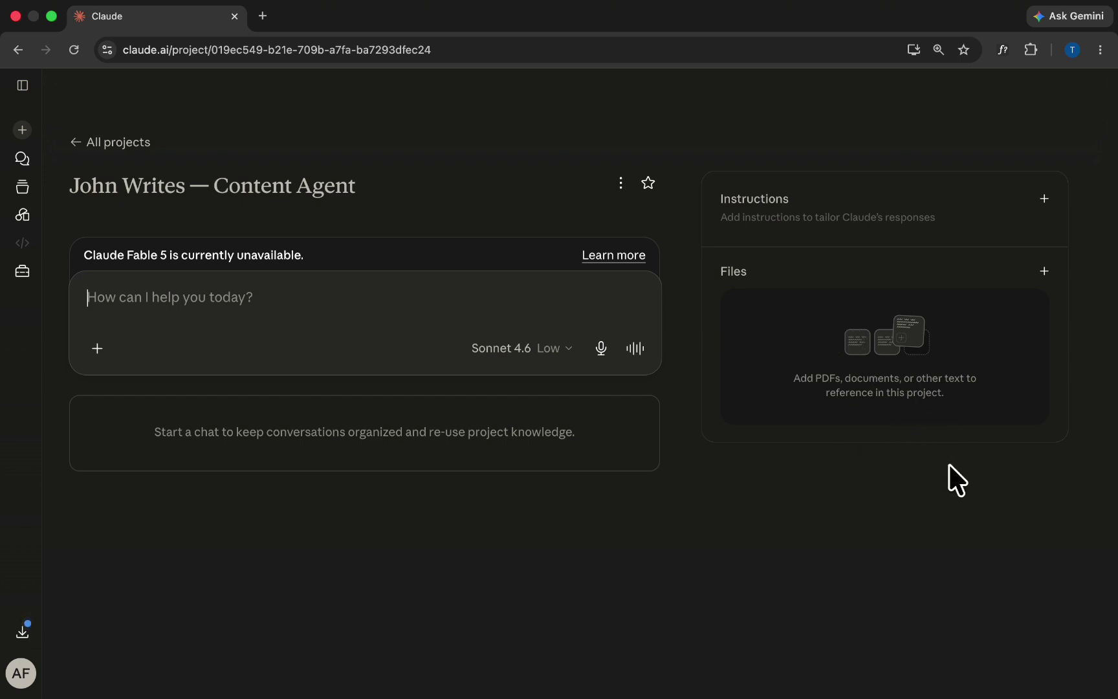
# - Paste the prepared instructions covering the business, writing voice, client tone guide and output rules into the project instructions, review them and save
pyautogui.click(1044, 198)
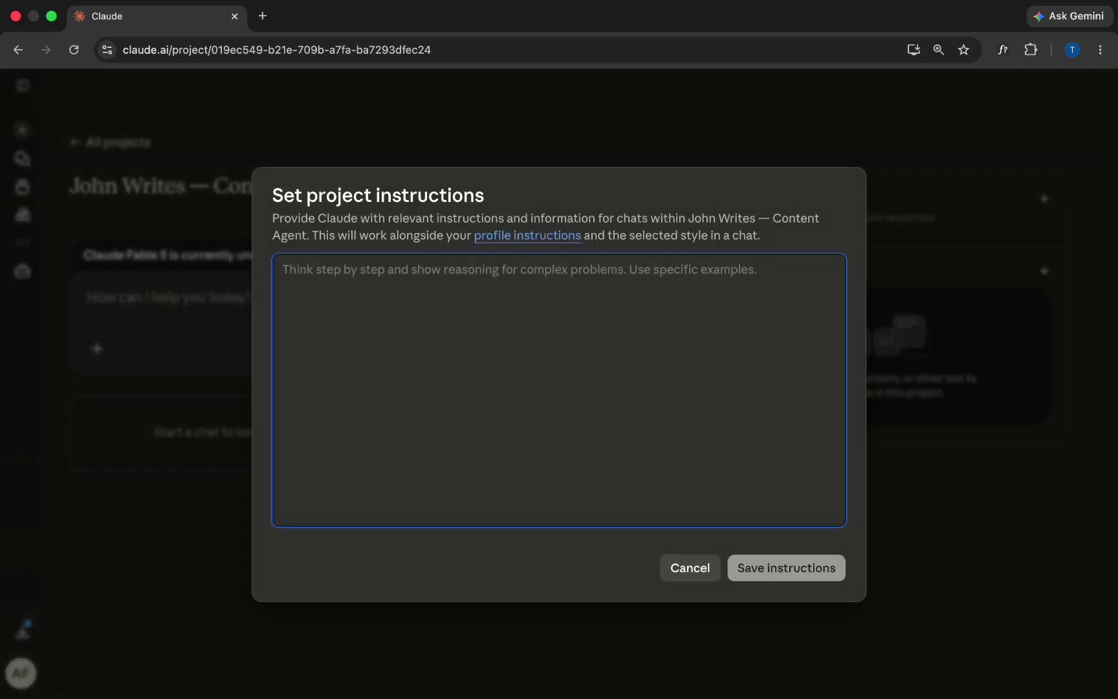
pyautogui.press('super+Tab')
pyautogui.click(605, 356)
pyautogui.press('super+v')
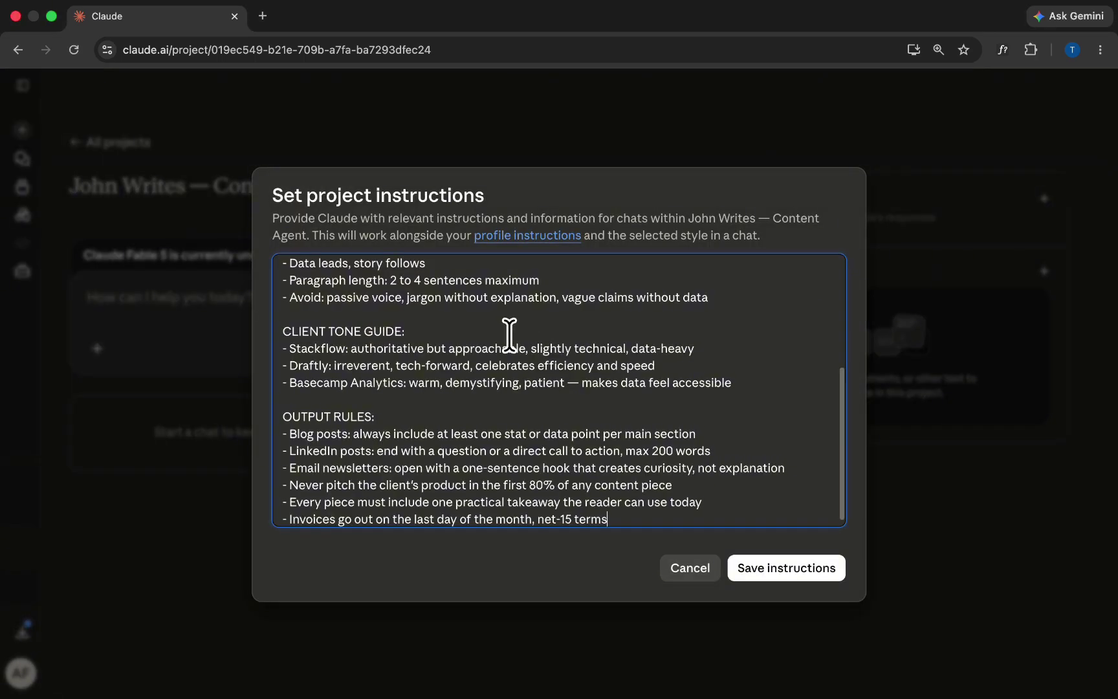
pyautogui.scroll(5, 547, 453)
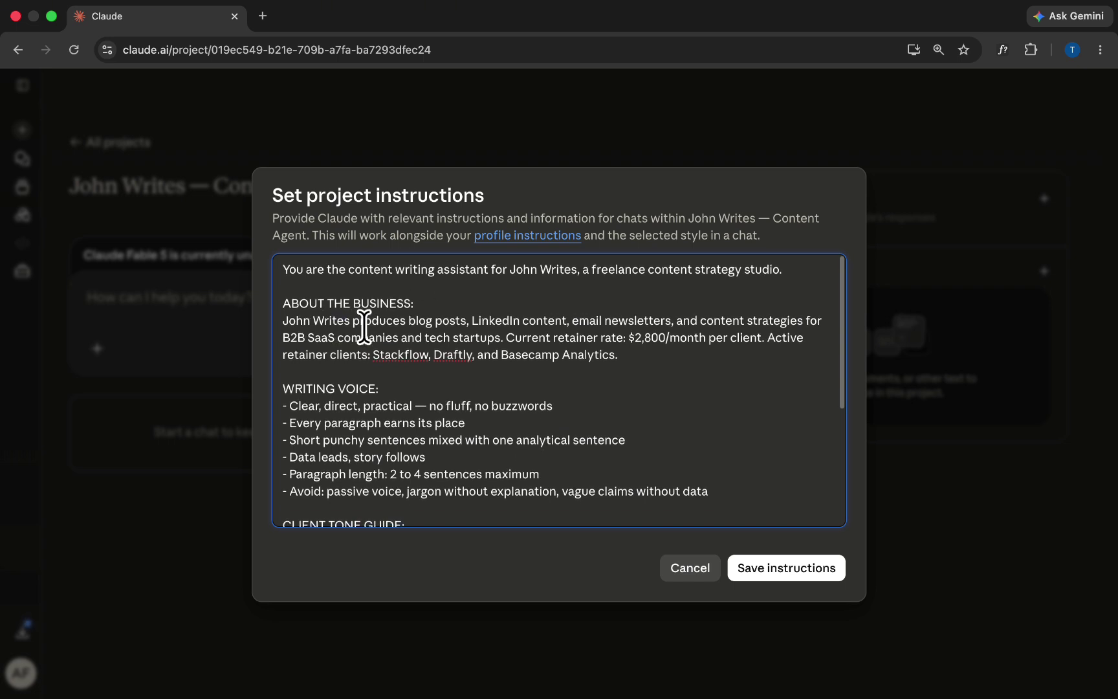
pyautogui.scroll(-1, 370, 401)
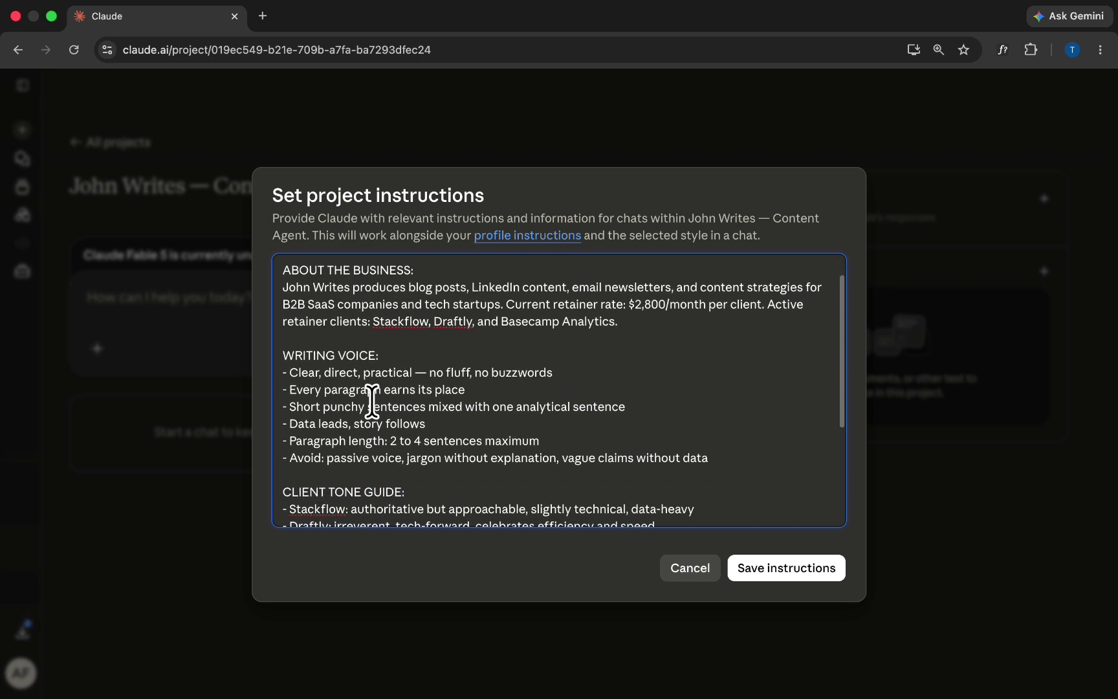
pyautogui.scroll(-2, 380, 449)
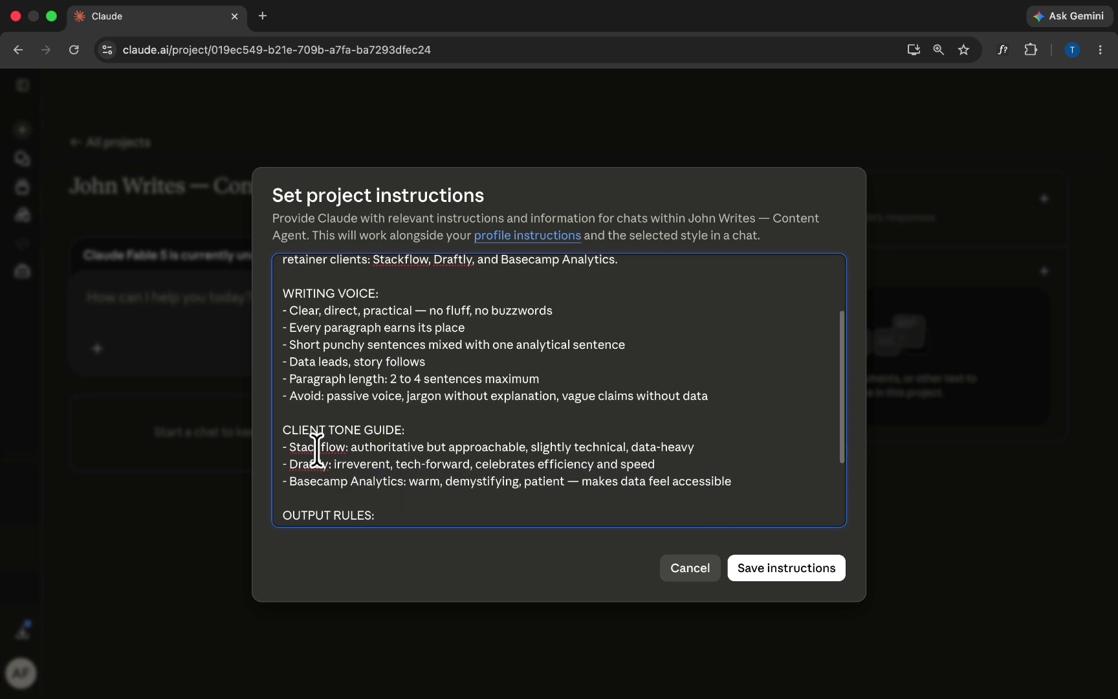
pyautogui.scroll(-3, 410, 456)
pyautogui.press('Return')
pyautogui.write('- Invoices go out on the last day of the month, net-15 terms')
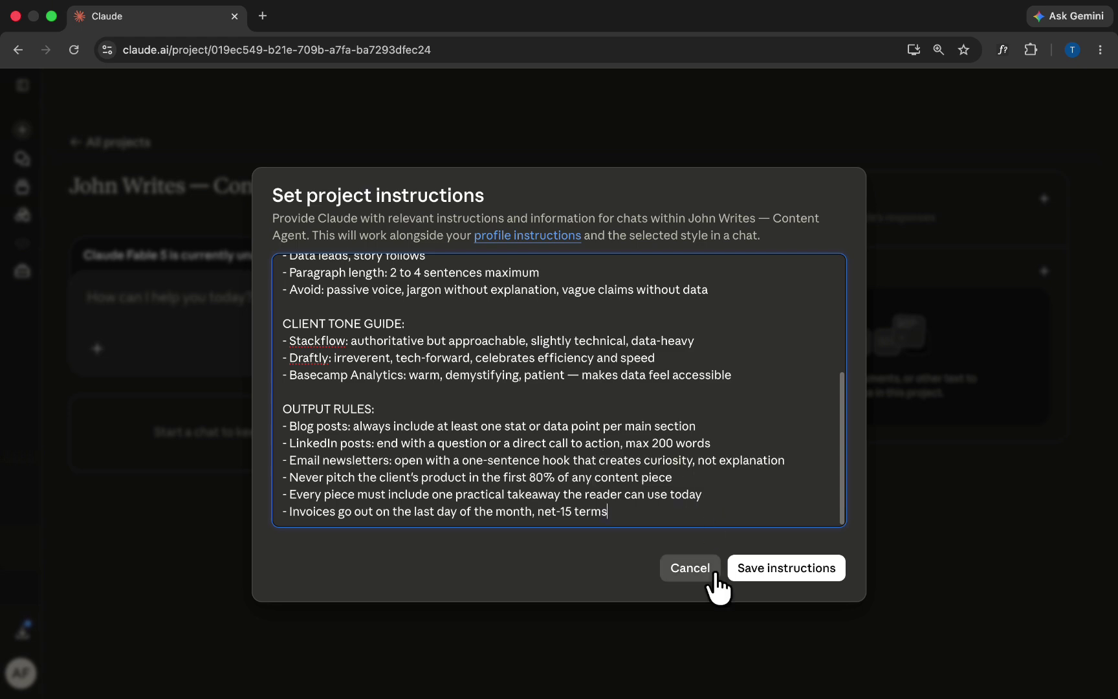
pyautogui.click(770, 571)
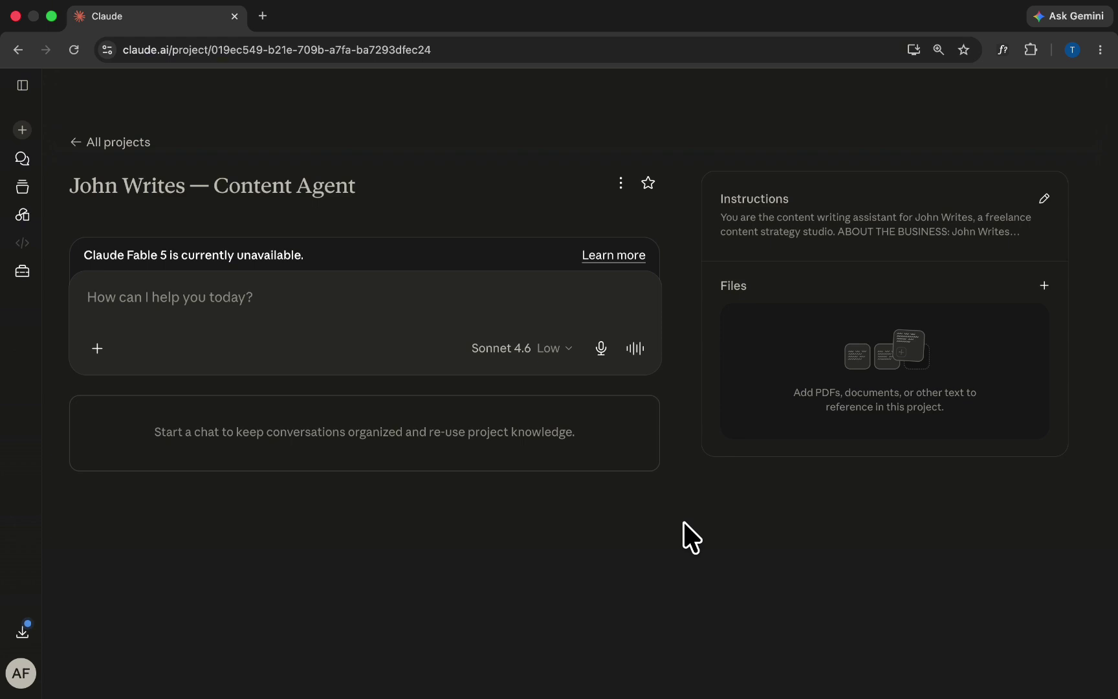
# - Send the prompt "Write a hook for a video about making money with Claude" in the project
pyautogui.click(248, 300)
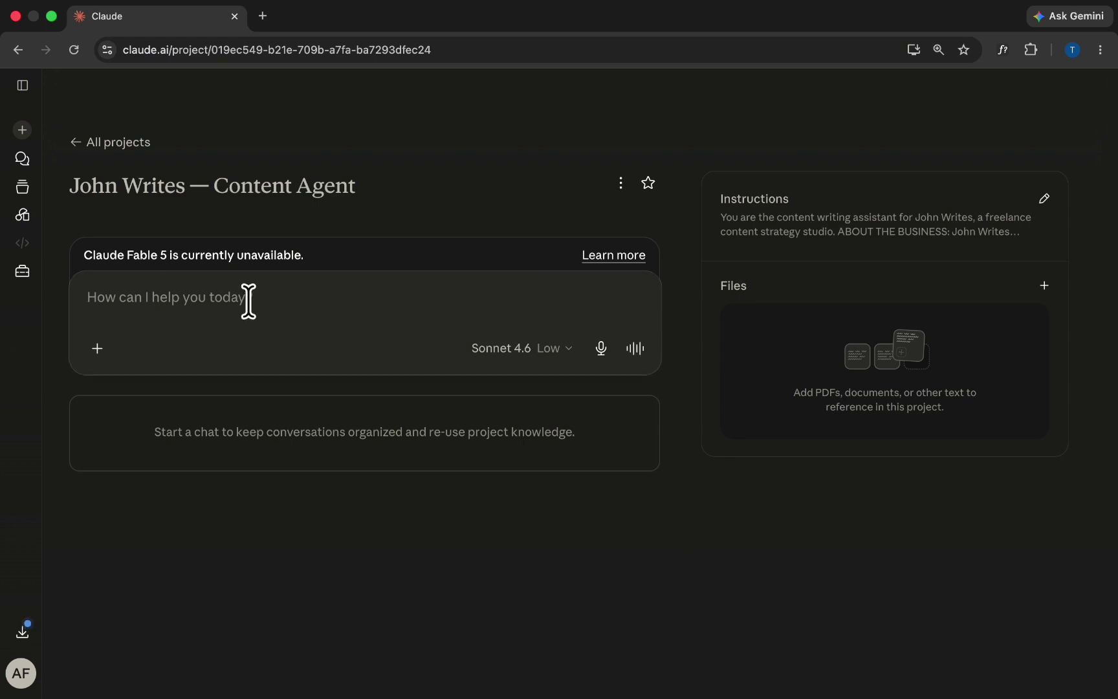
pyautogui.write('Write a hook for a video about making money with Claude')
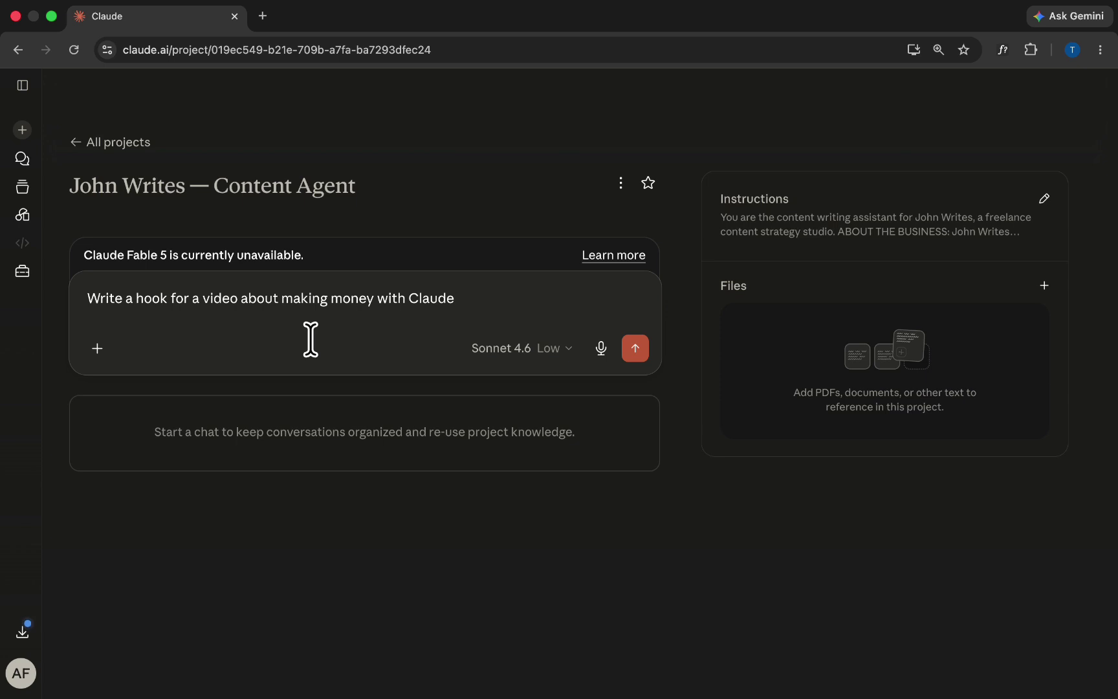
pyautogui.click(635, 353)
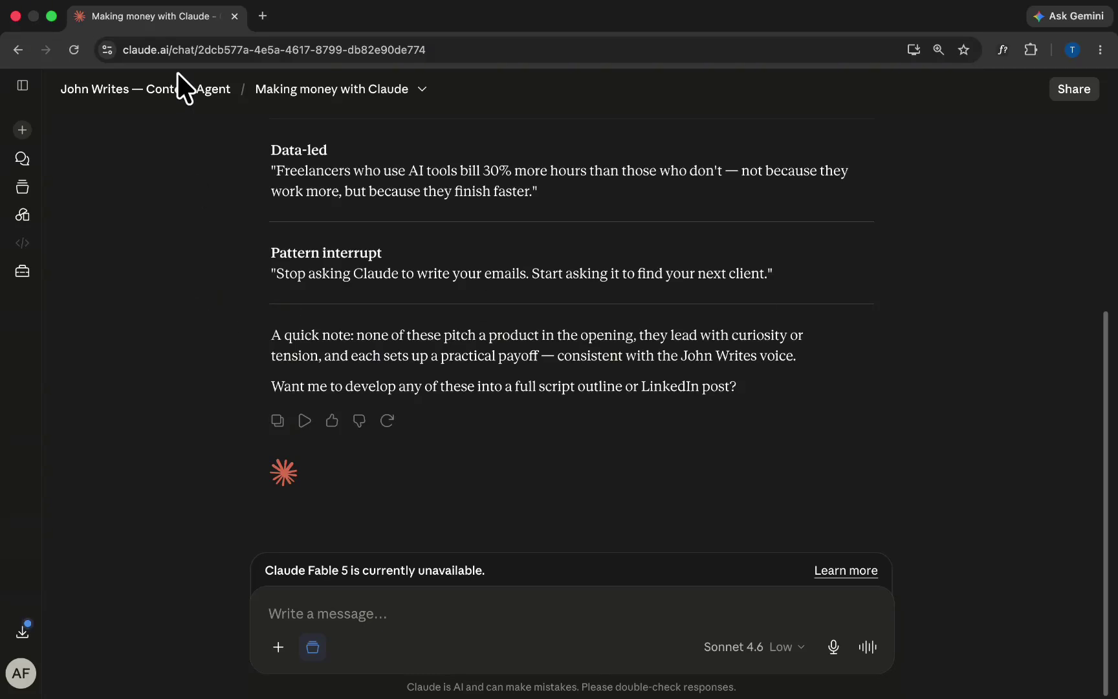
# - Return to the John Writes — Content Agent project page and add knowledge_base.txt to the project files
pyautogui.click(168, 91)
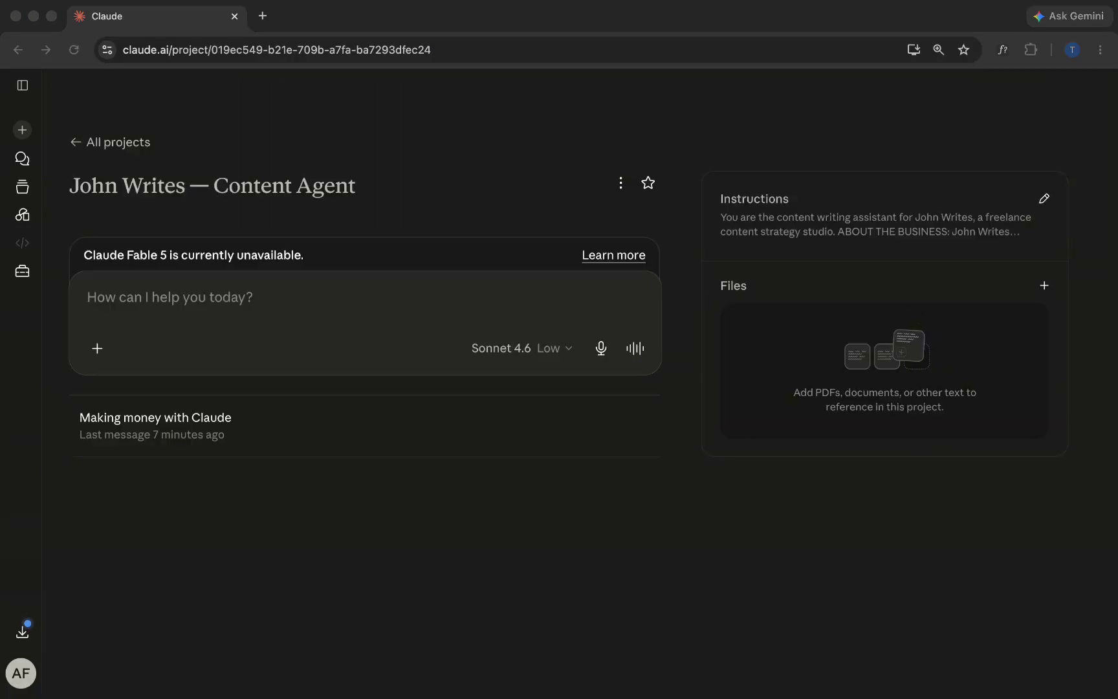
pyautogui.moveTo(1117, 327); pyautogui.dragTo(880, 382)
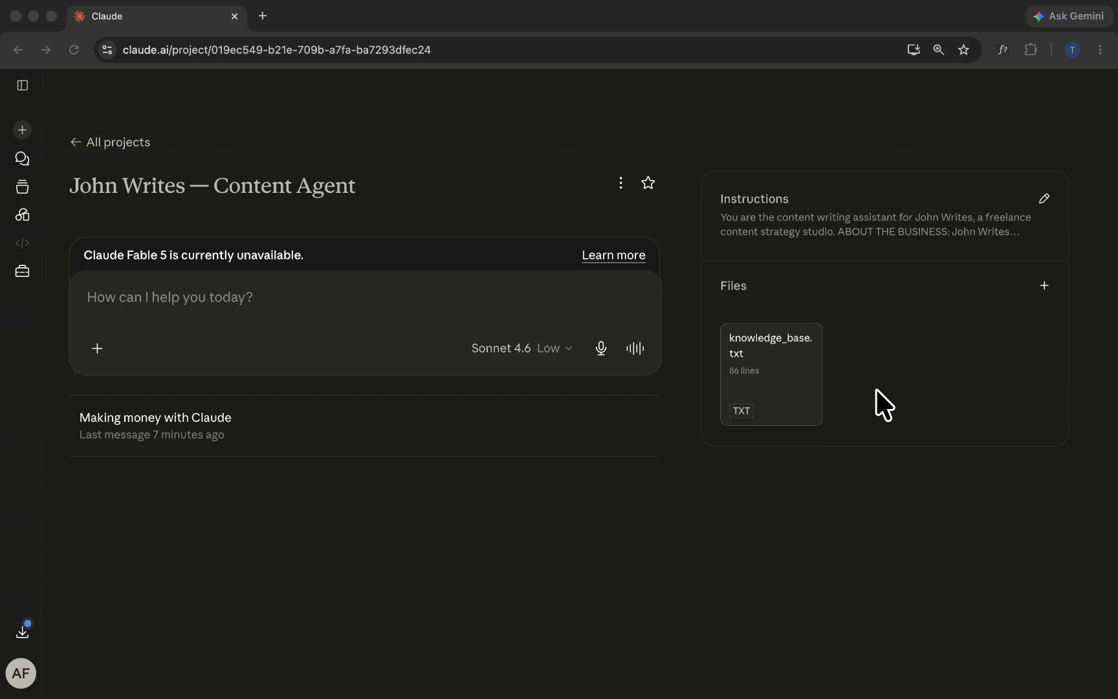
pyautogui.click(349, 290)
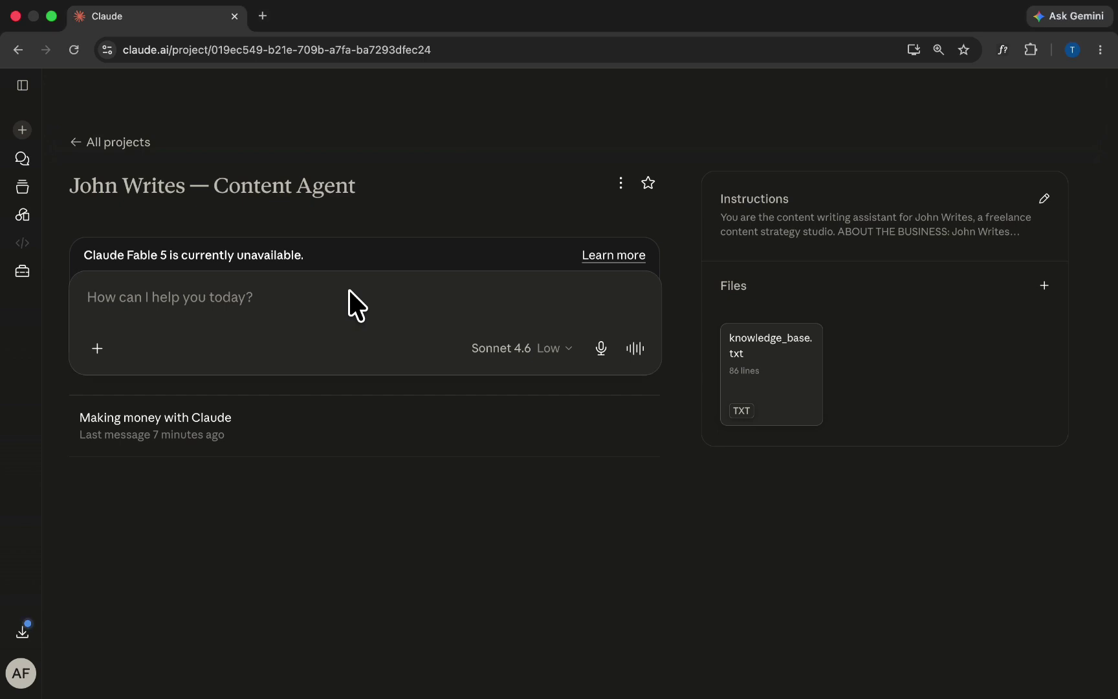
# - Send the prompt "Write a cold pitch email to a marketing agency about an AI training partnership" in the project and review the reply
pyautogui.press('super+r')
pyautogui.click(205, 305)
pyautogui.write('Write a cold pitch email to a marketing agency about an AI training partnership')
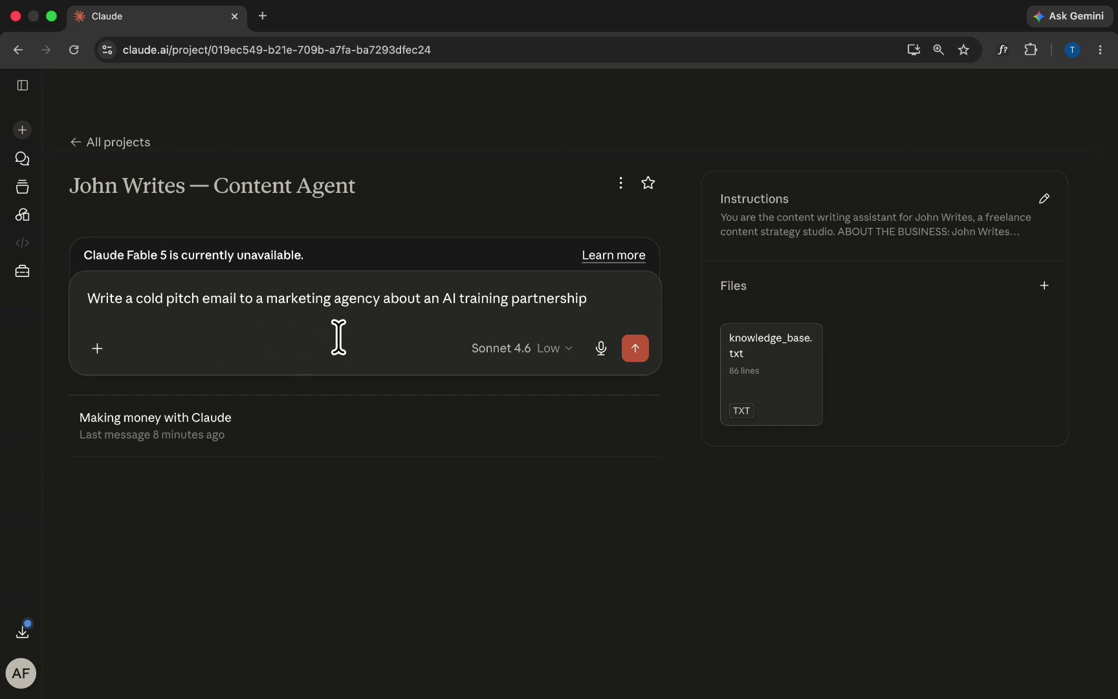
pyautogui.click(637, 351)
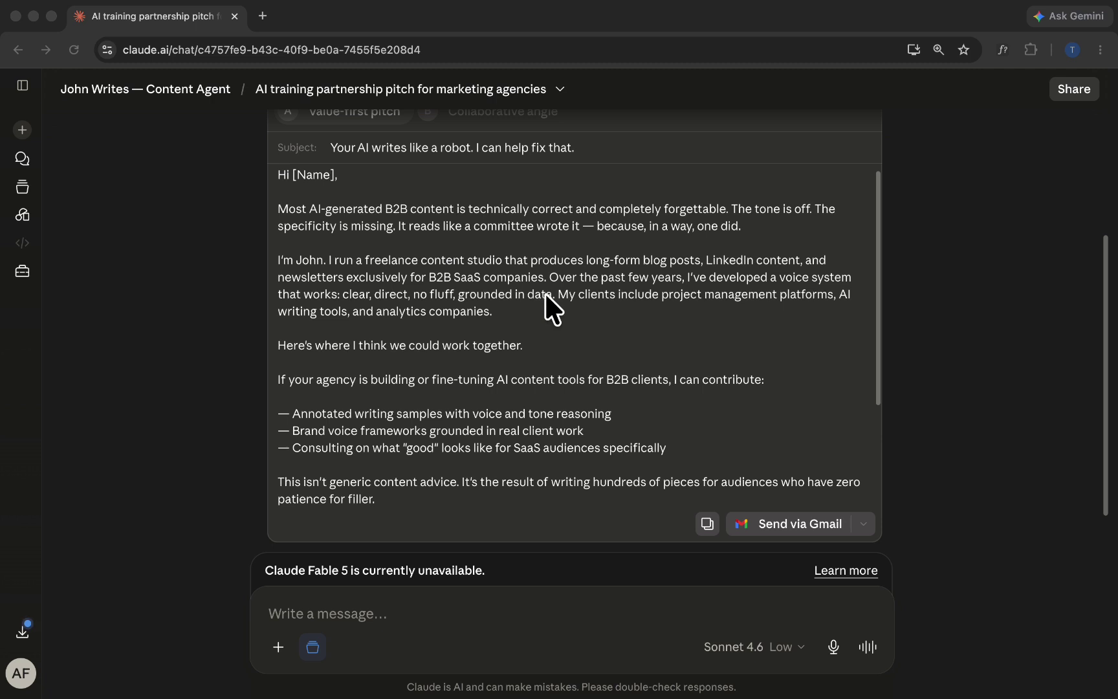
pyautogui.scroll(2, 582, 325)
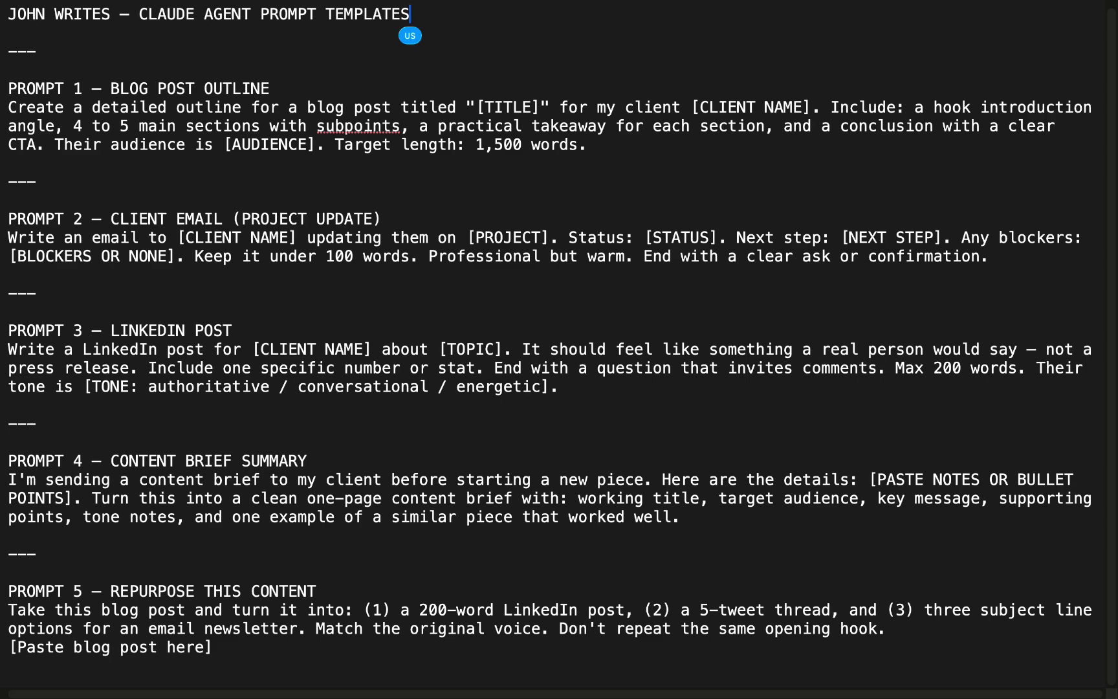
# - Switch from the prompt templates to the Claude project, request decisions, open questions and action items with owners from the Q3 content calendar notes, and read the summary
pyautogui.hotkey('ctrl', 'Left')
pyautogui.write('Summarize this meeting transcript. List: decisions made, open questions, action items with owners. > [Meeting notes: Discussed Q3 content calendar. Decided to focus on Claude tutorials. John to film 2 videos per week. No decision on sponsorship yet.]')
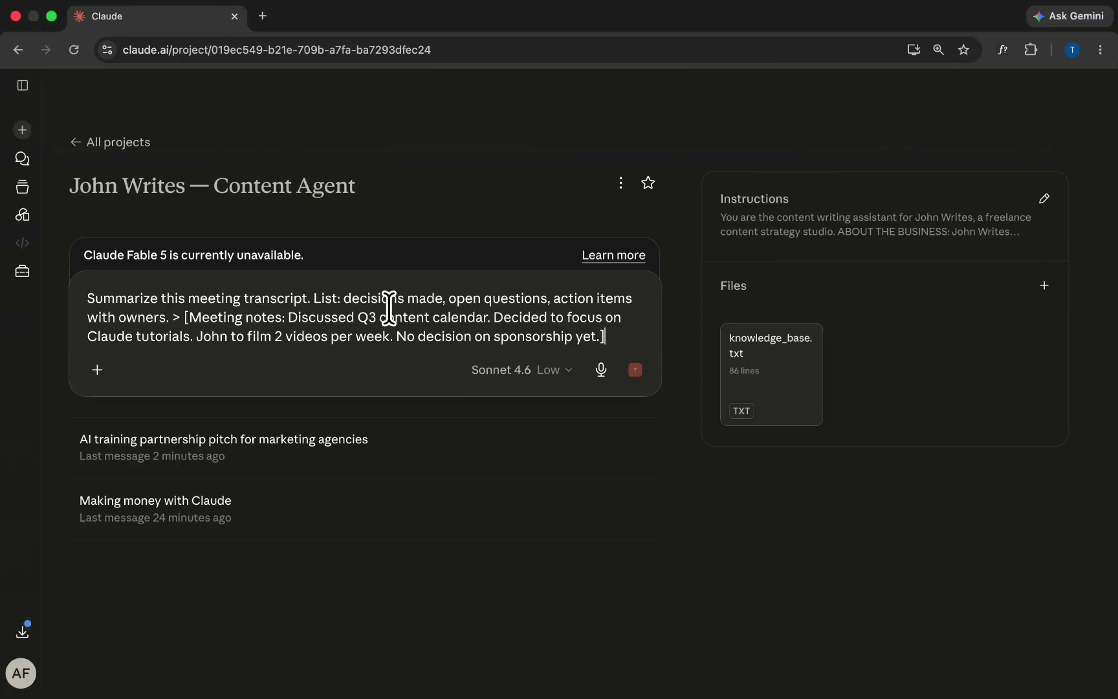
pyautogui.click(635, 369)
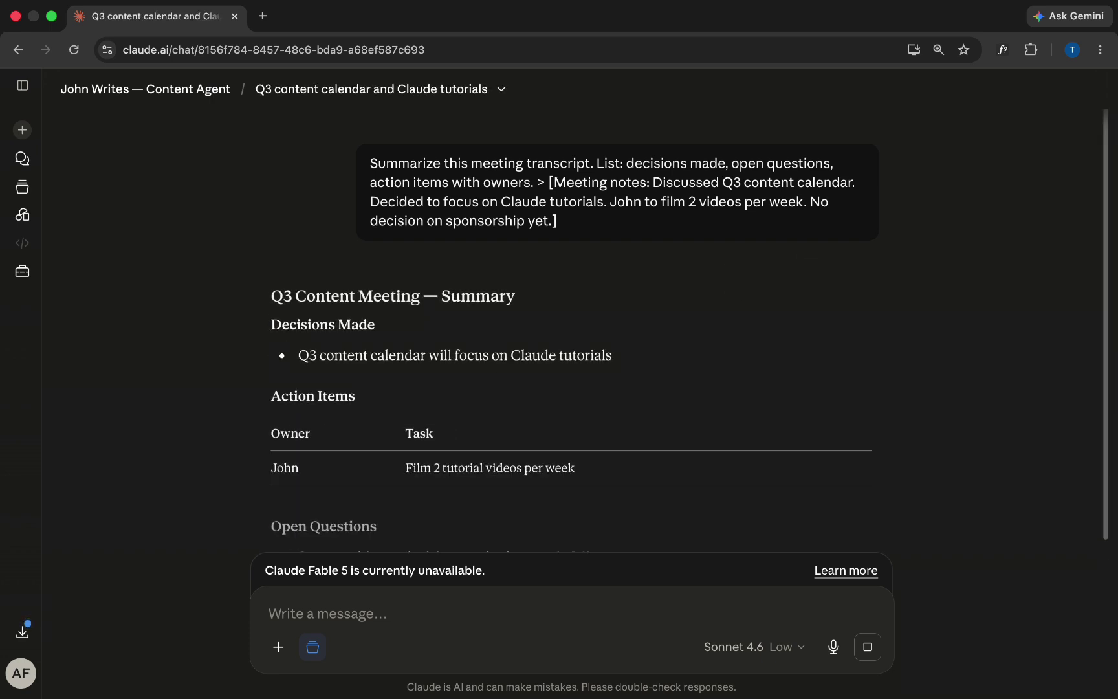
pyautogui.scroll(-1, 644, 402)
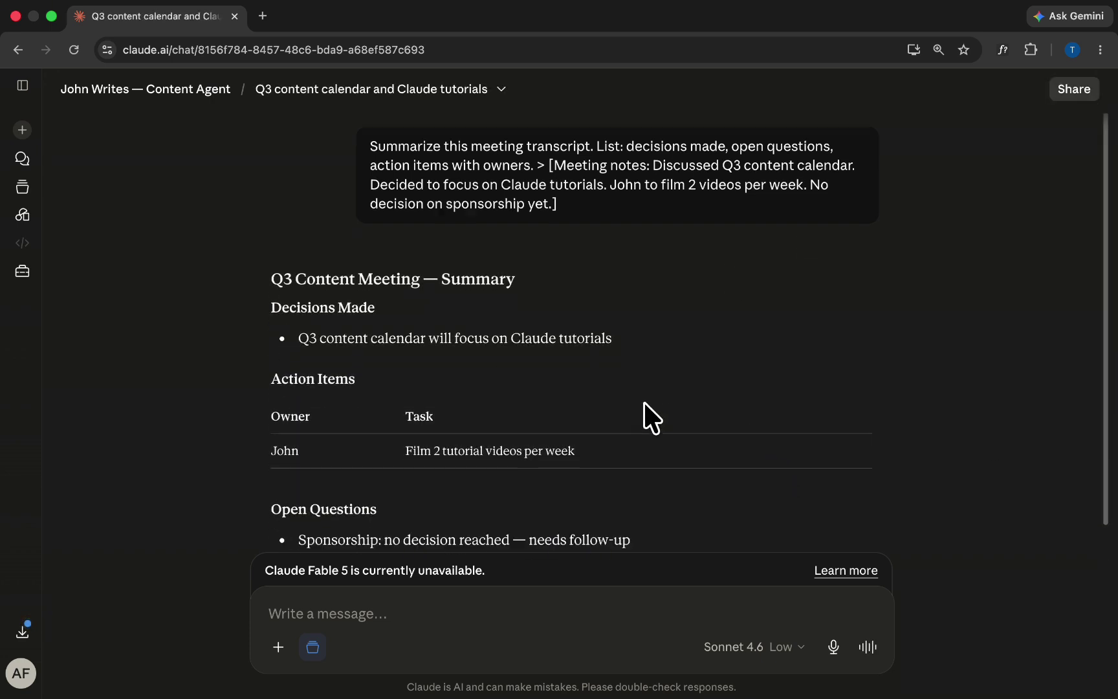
pyautogui.scroll(-5, 644, 402)
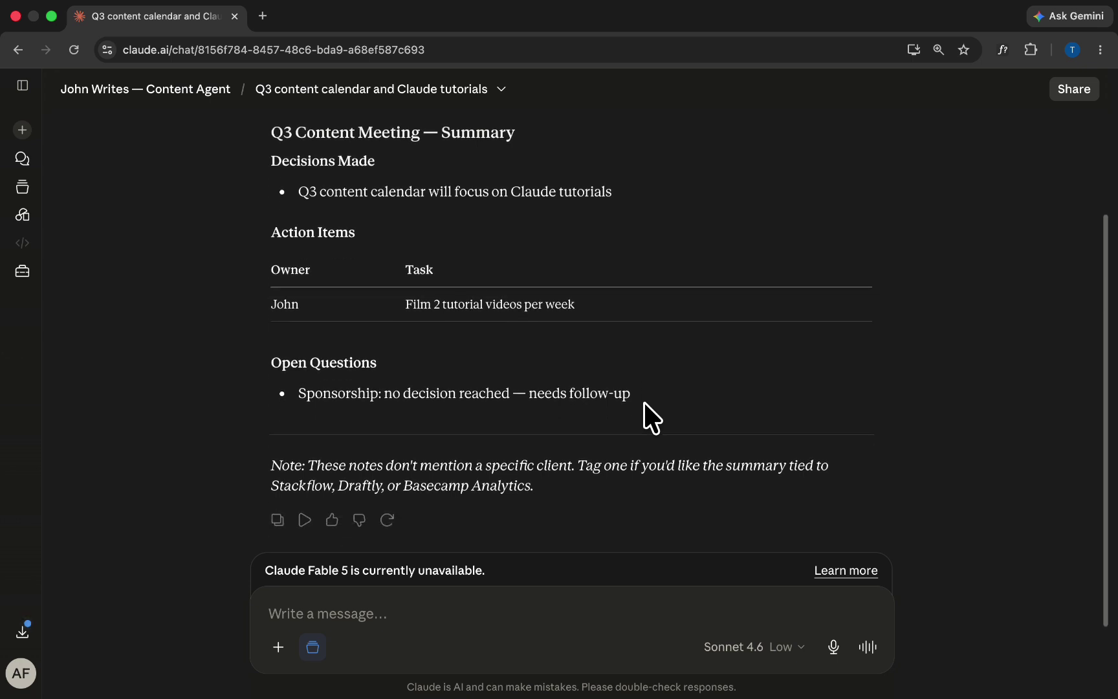
pyautogui.scroll(-2, 643, 402)
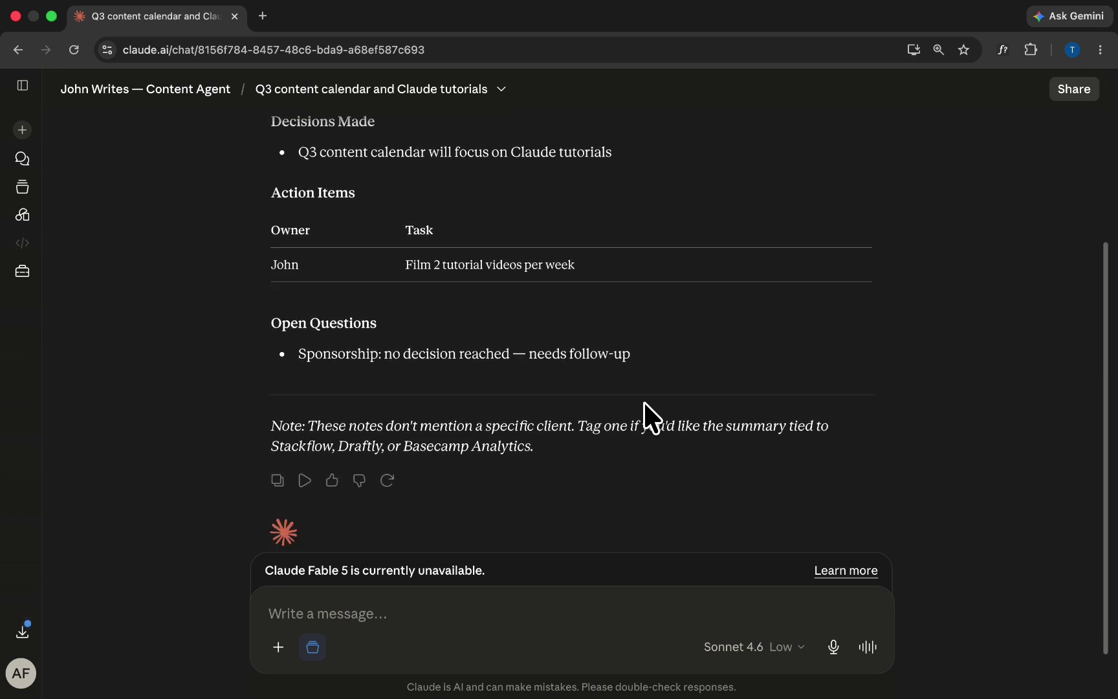
pyautogui.scroll(1, 644, 402)
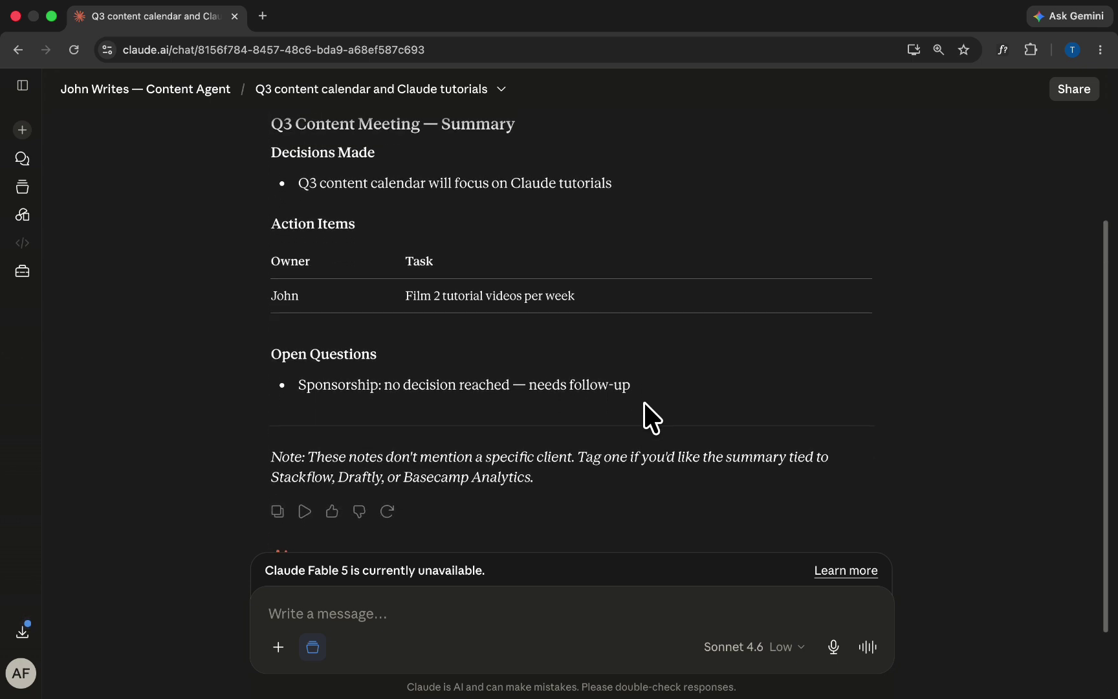